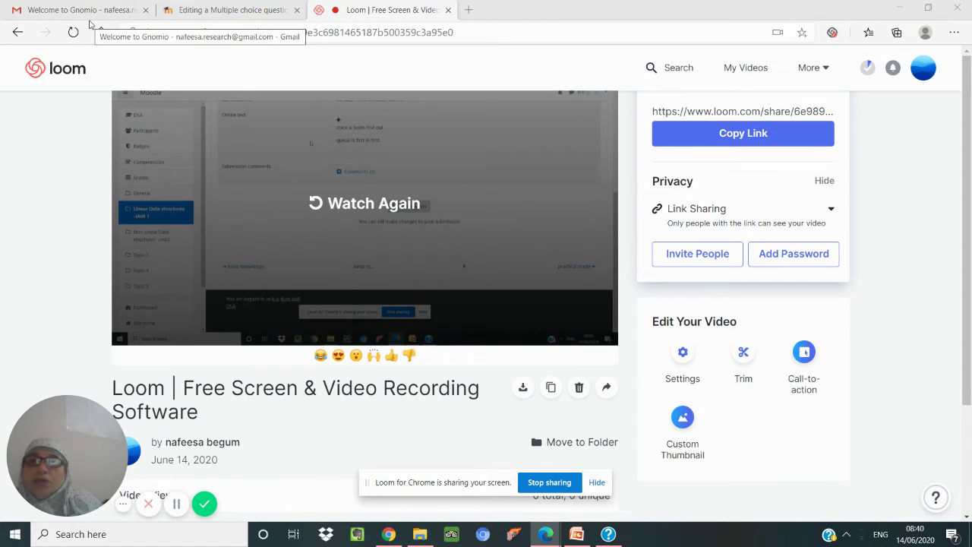
Switch from Loom to the Moodle 'Editing a Multiple choice question' browser tab
{"action": "left_click", "coordinate": [189, 10]}
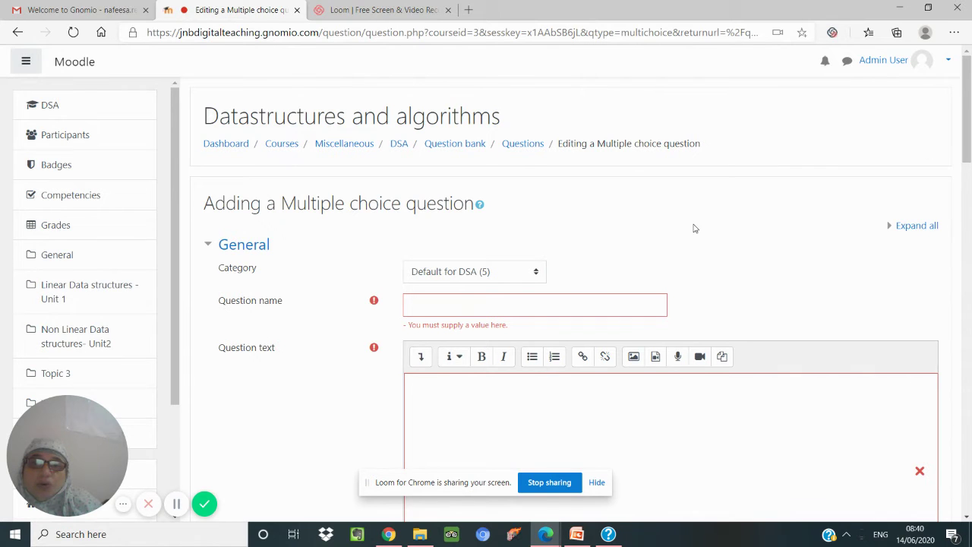
Go from the DSA course page through the gear menu's More... to Question bank Import
{"action": "left_click", "coordinate": [400, 146]}
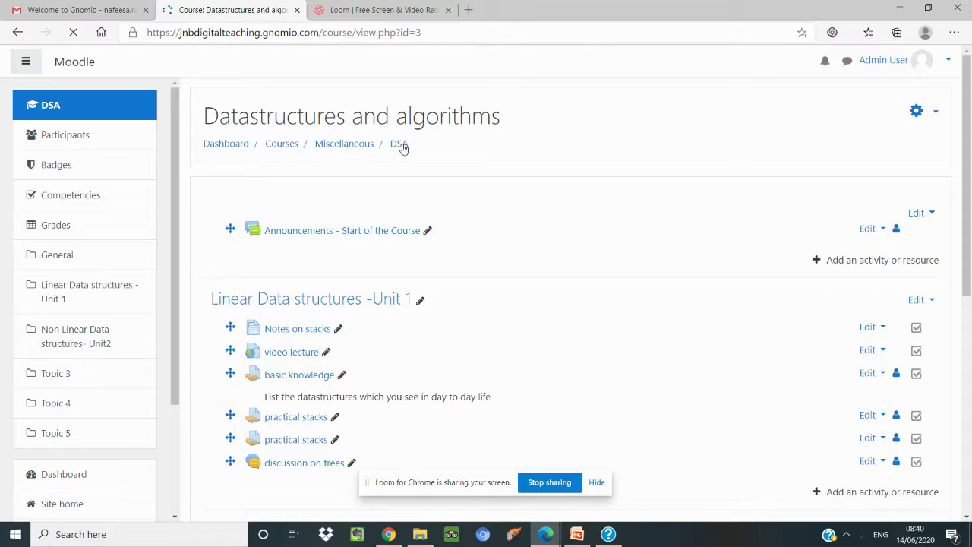
{"action": "left_click", "coordinate": [935, 112]}
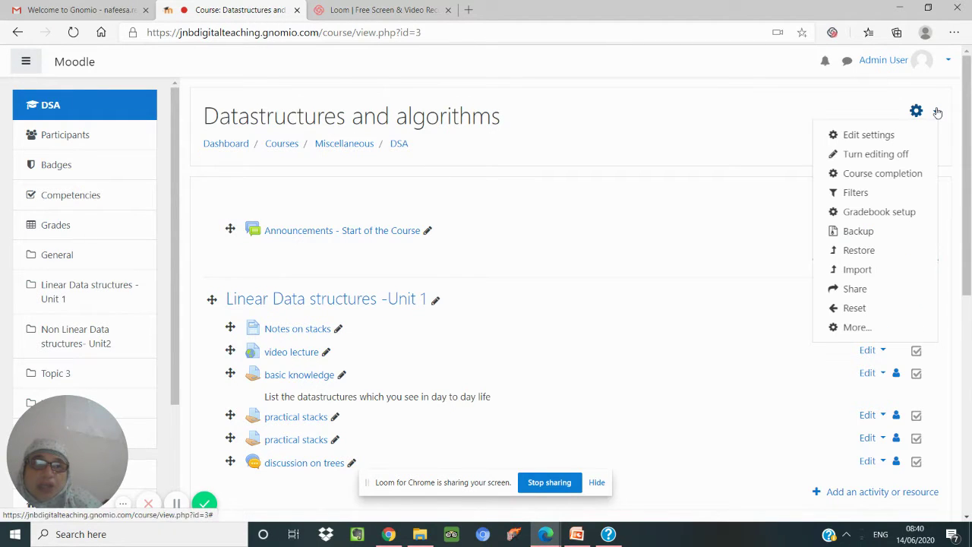
{"action": "left_click", "coordinate": [854, 327]}
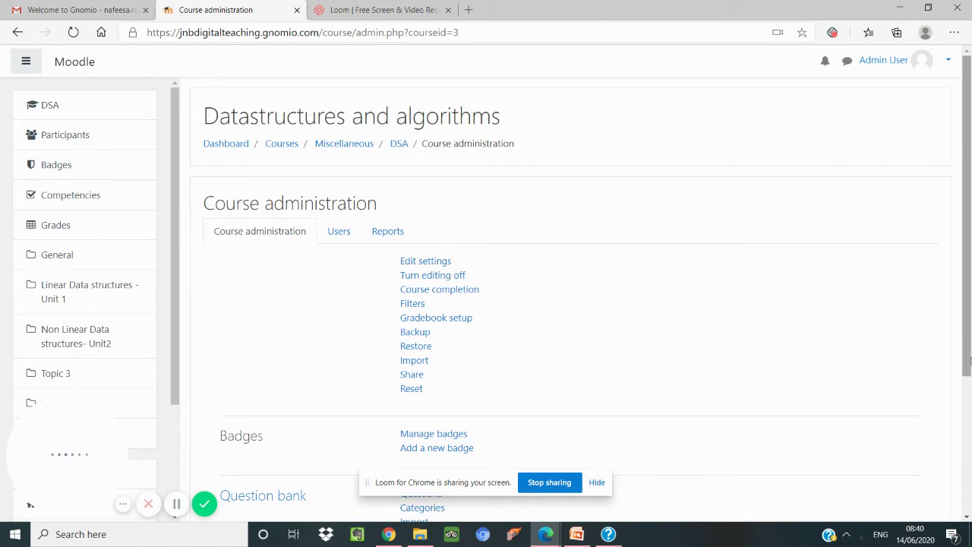
{"action": "left_click", "coordinate": [967, 431]}
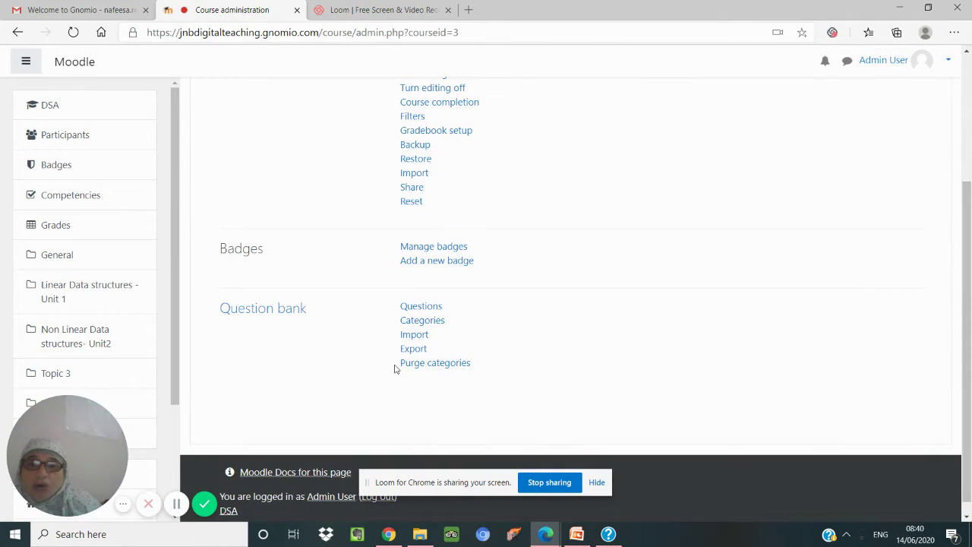
{"action": "left_click", "coordinate": [423, 339]}
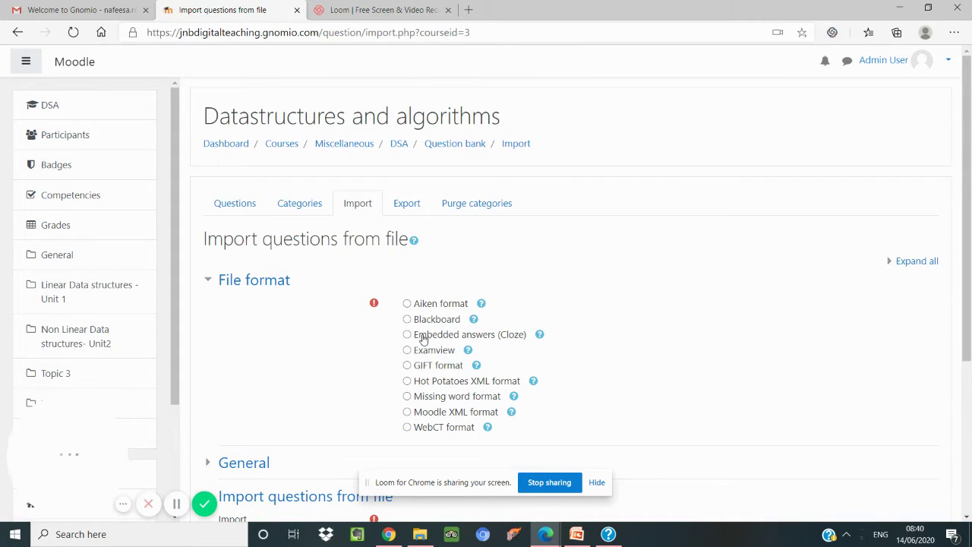
Upload sample quiz.txt as an Aiken-format file and import its questions
{"action": "left_click", "coordinate": [407, 304]}
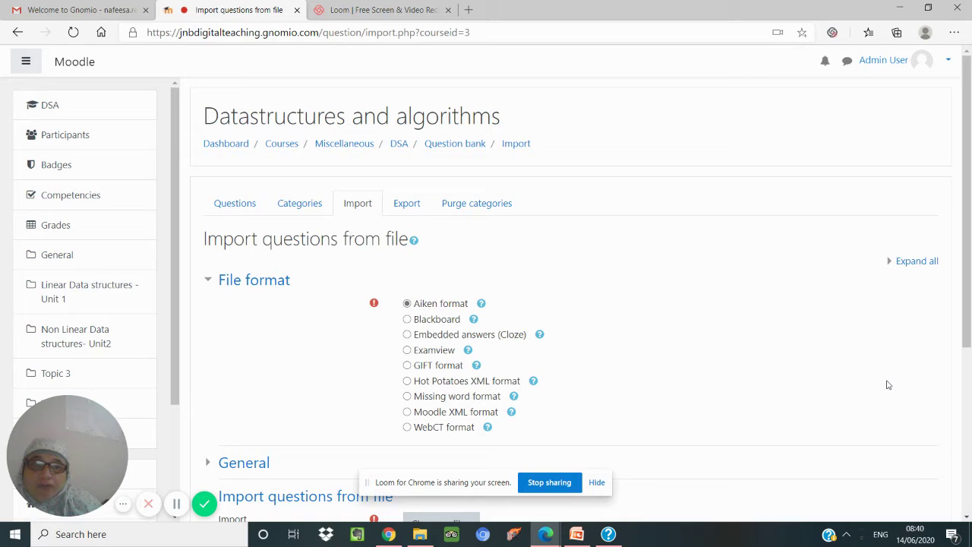
{"action": "scroll", "coordinate": [969, 424], "scroll_direction": "down", "scroll_amount": 4}
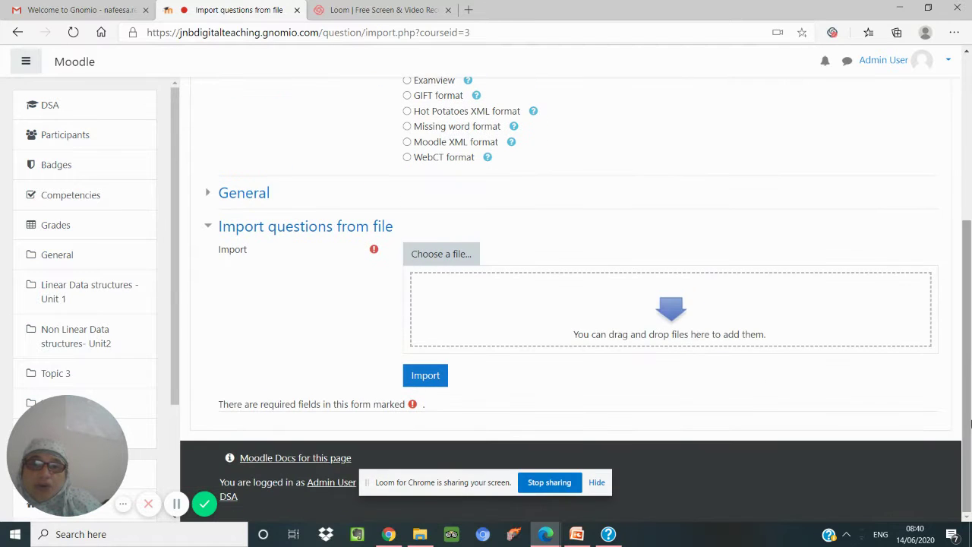
{"action": "left_click", "coordinate": [464, 262]}
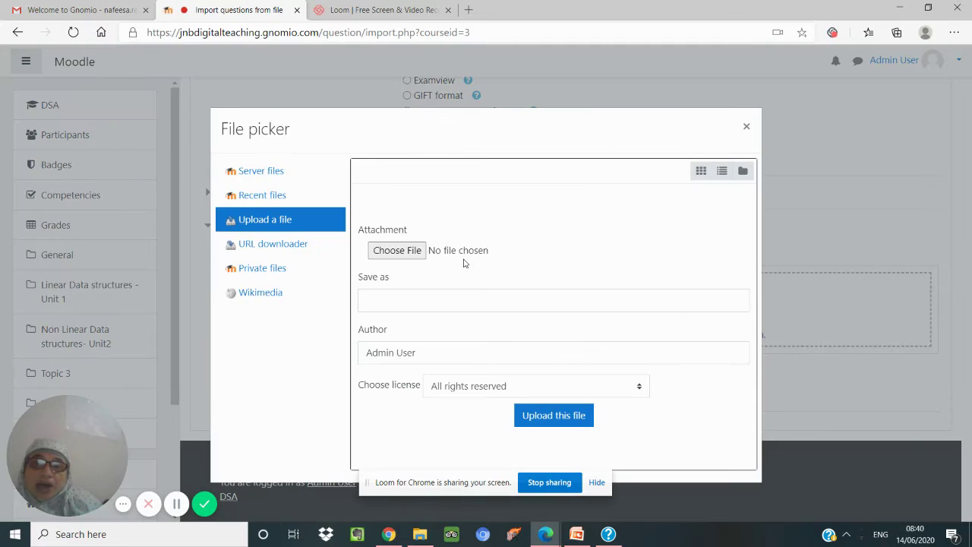
{"action": "left_click", "coordinate": [389, 254]}
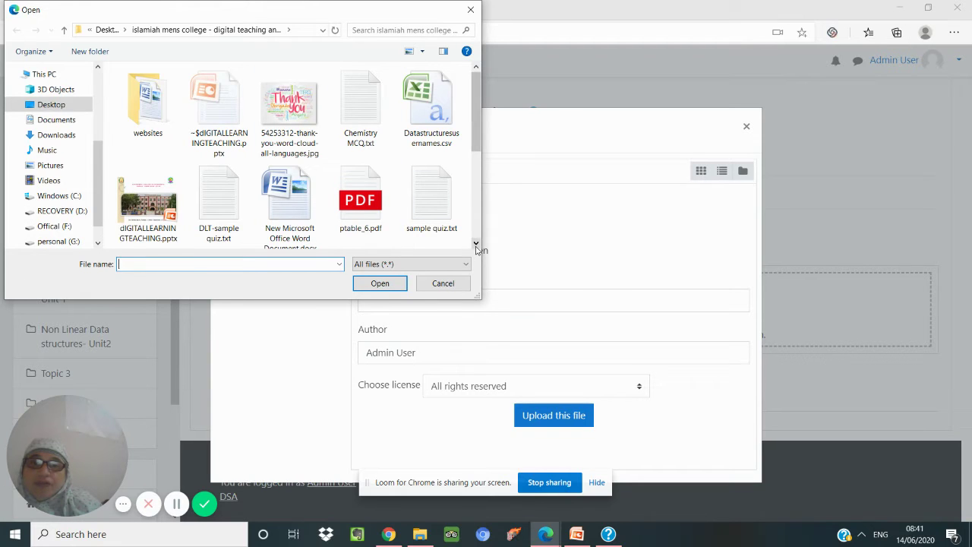
{"action": "left_click", "coordinate": [476, 243]}
{"action": "left_click", "coordinate": [423, 184]}
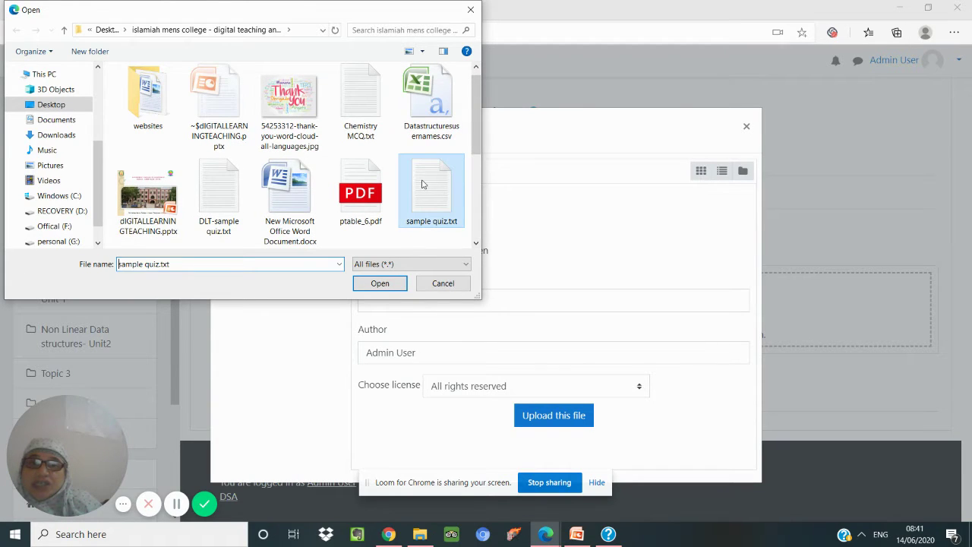
{"action": "left_click", "coordinate": [379, 282]}
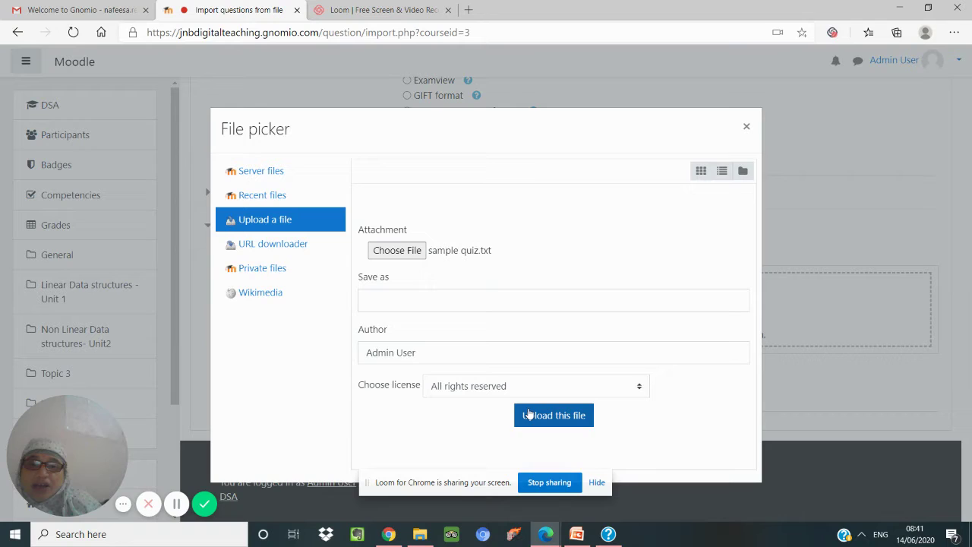
{"action": "left_click", "coordinate": [529, 415]}
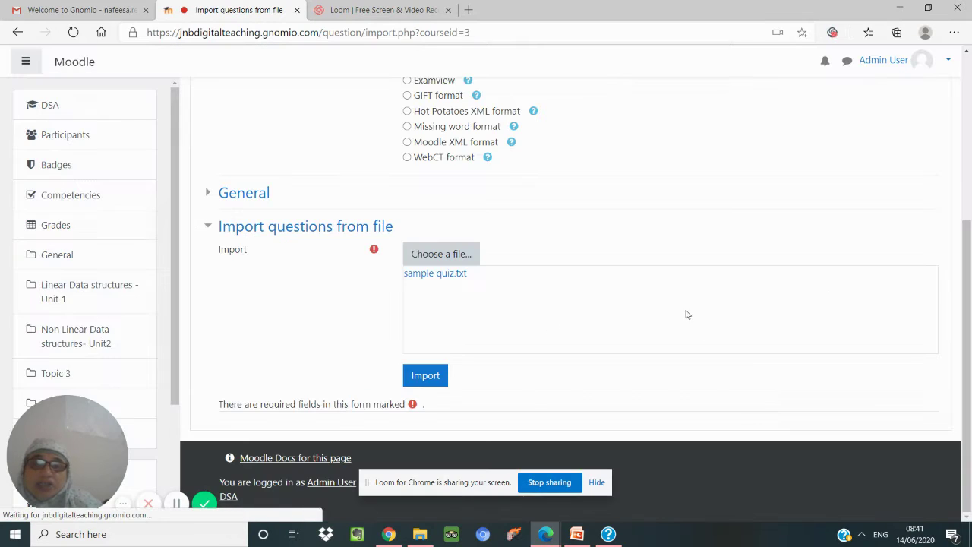
{"action": "left_click", "coordinate": [438, 381]}
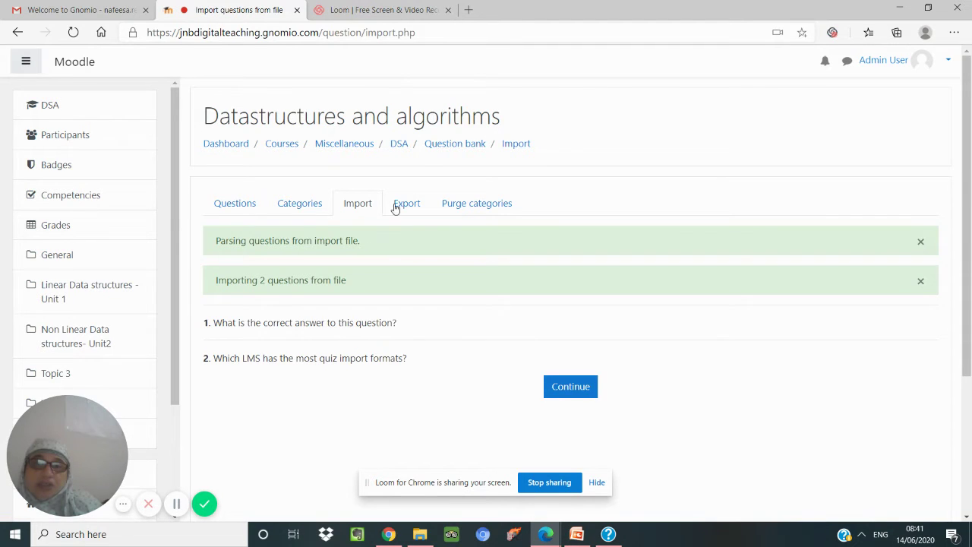
Delete the repeated 'What is the correct answer to this question?' from the question list
{"action": "left_click", "coordinate": [568, 389]}
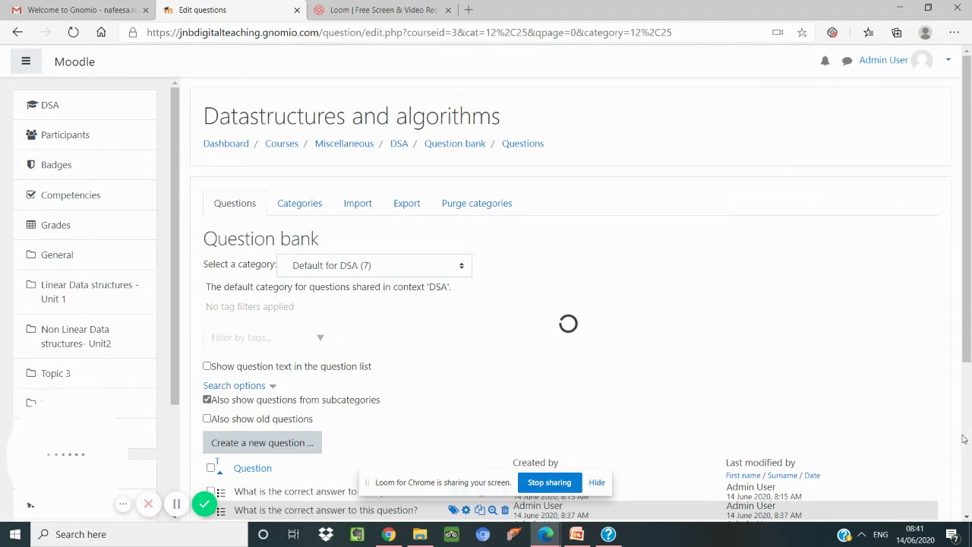
{"action": "scroll", "coordinate": [968, 444], "scroll_direction": "down", "scroll_amount": 2}
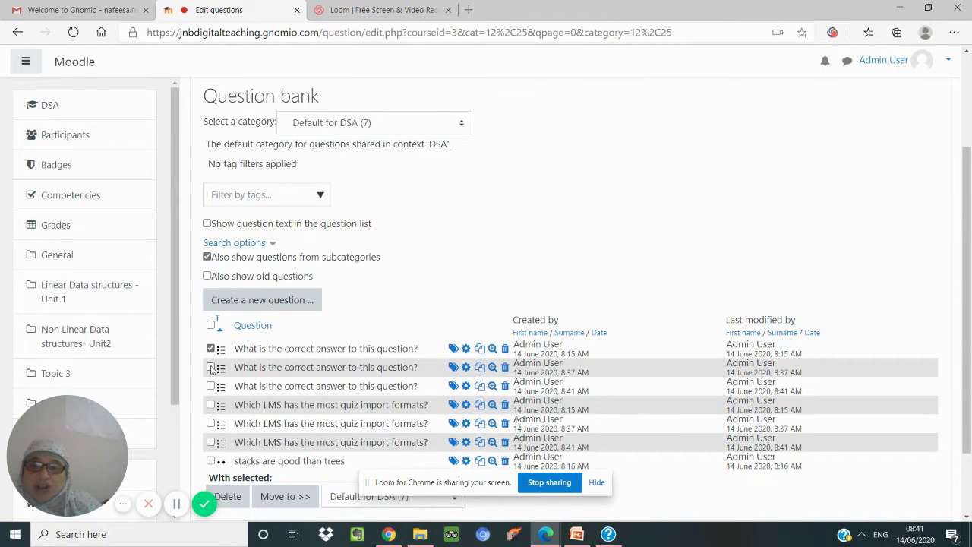
{"action": "left_click", "coordinate": [212, 368]}
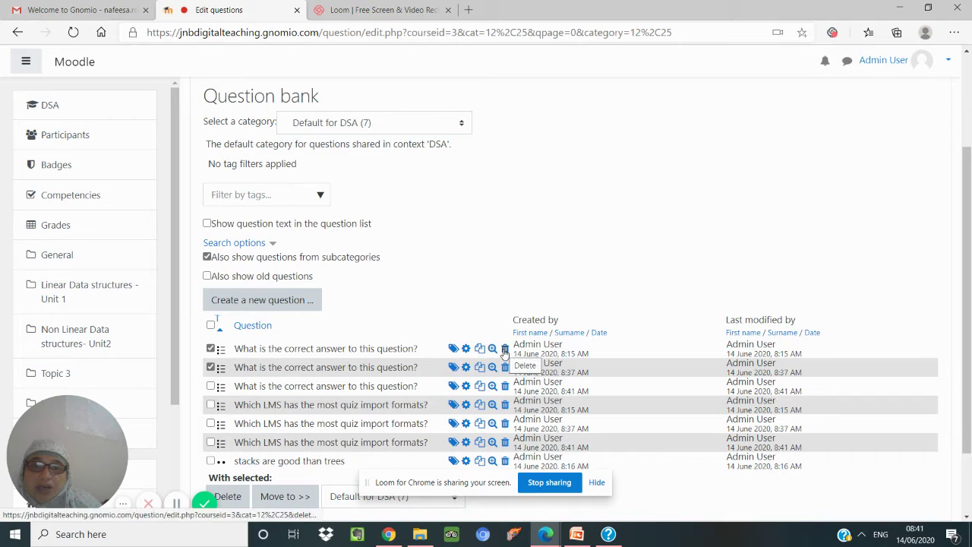
{"action": "left_click", "coordinate": [505, 349]}
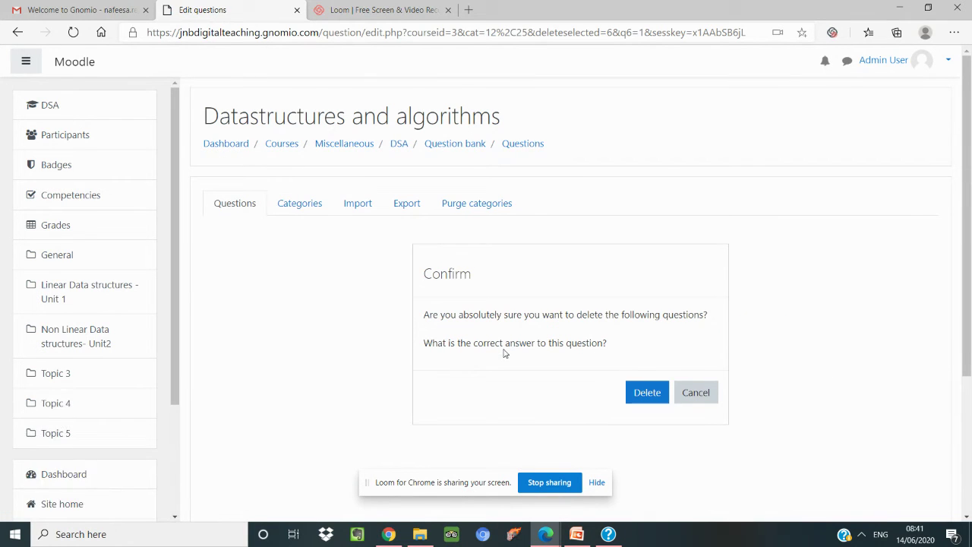
{"action": "left_click", "coordinate": [647, 388]}
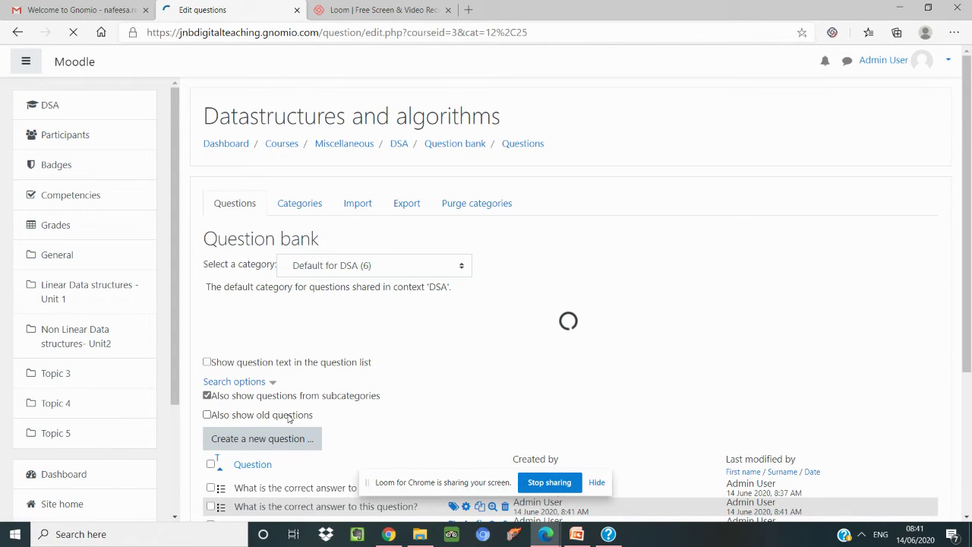
{"action": "scroll", "coordinate": [964, 465], "scroll_direction": "down", "scroll_amount": 3}
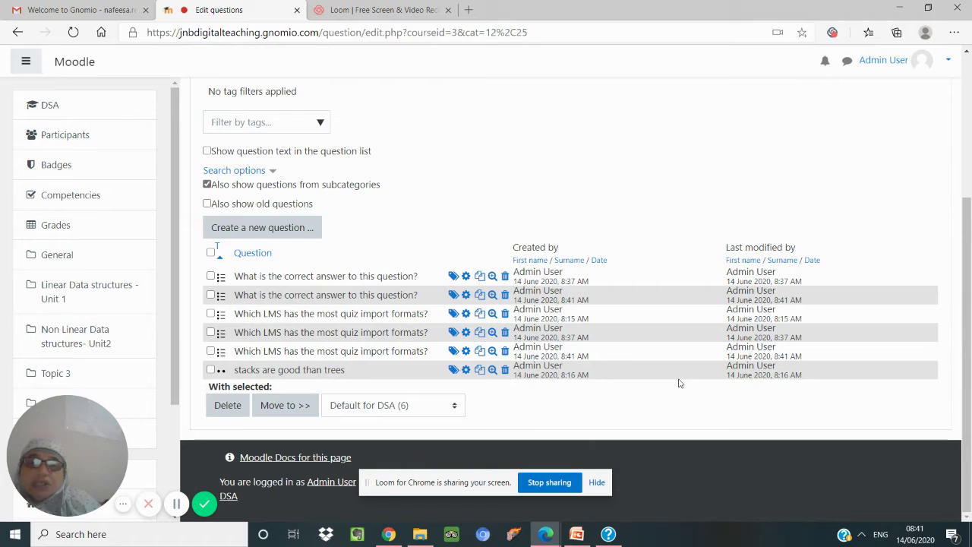
Begin a new question and pick Multiple choice in the question-type dialog
{"action": "left_click", "coordinate": [269, 232]}
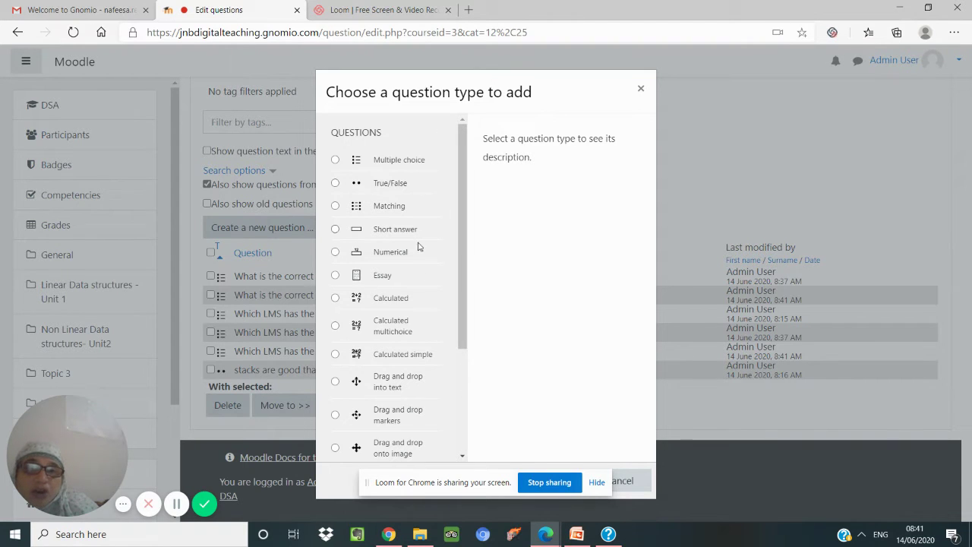
{"action": "left_click", "coordinate": [413, 164]}
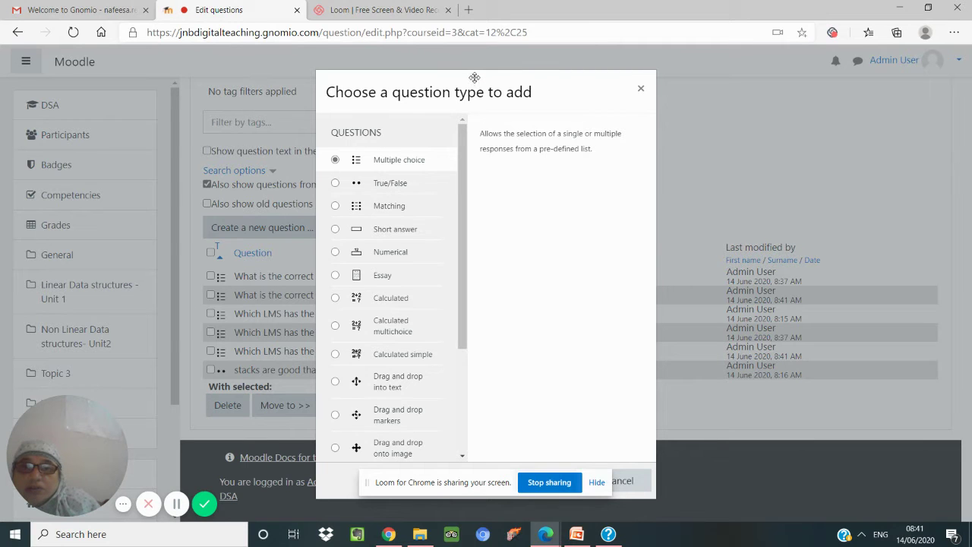
{"action": "left_click_drag", "start_coordinate": [475, 79], "coordinate": [475, 53]}
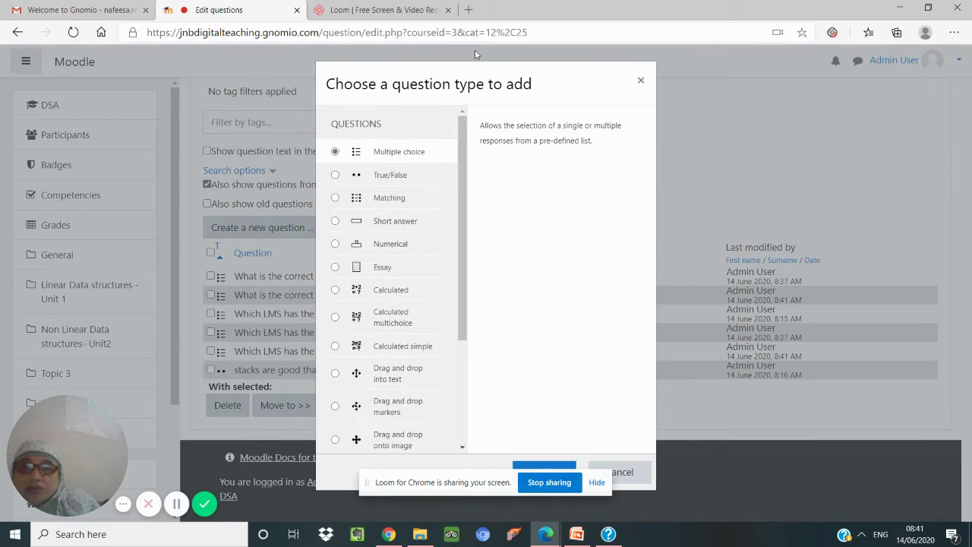
Add the Multiple choice question and scroll down to its blank answer choices
{"action": "left_click", "coordinate": [536, 468]}
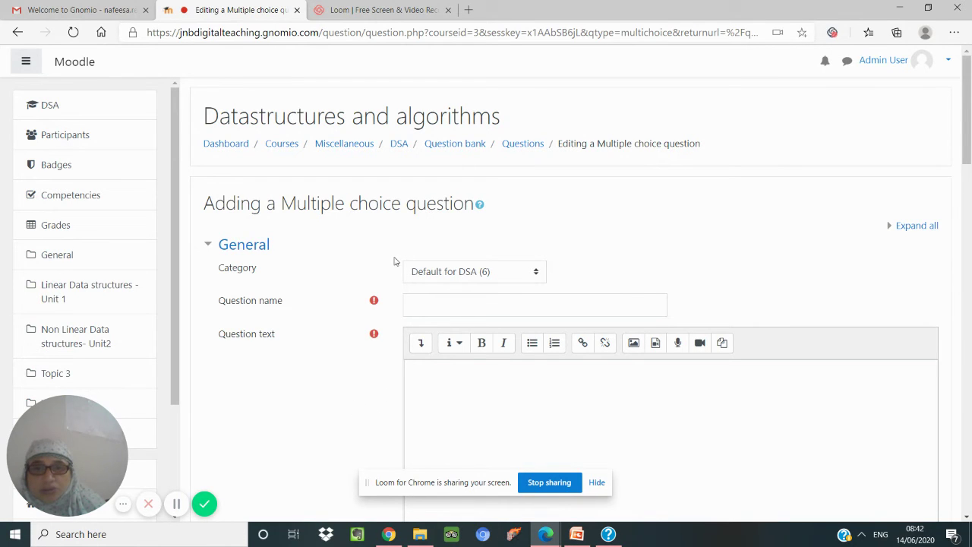
{"action": "left_click", "coordinate": [966, 517]}
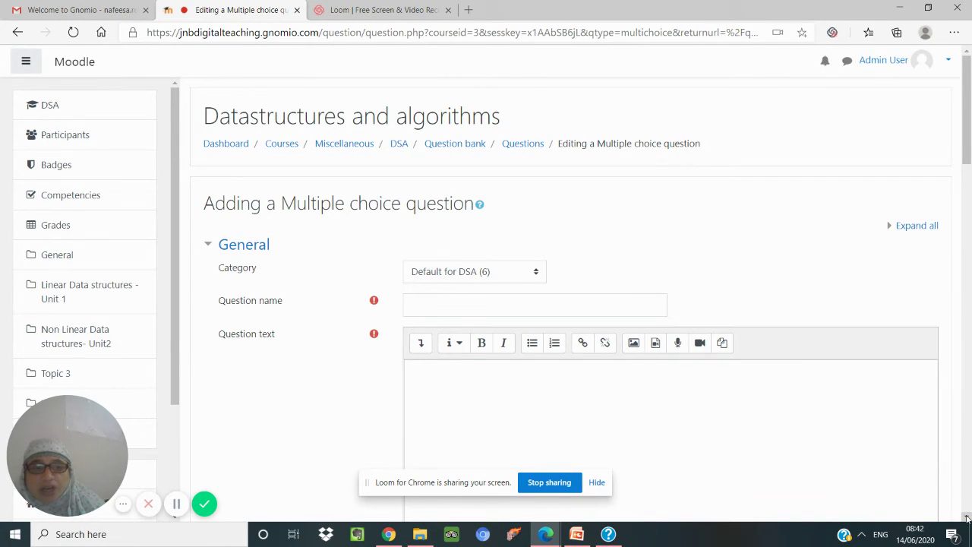
{"action": "left_click", "coordinate": [966, 517]}
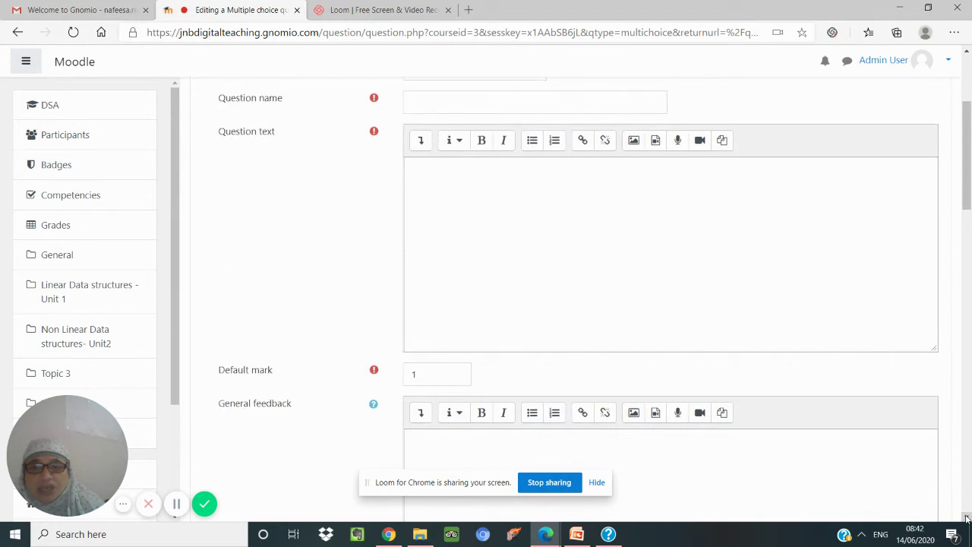
{"action": "left_click", "coordinate": [967, 517]}
{"action": "left_click", "coordinate": [966, 517]}
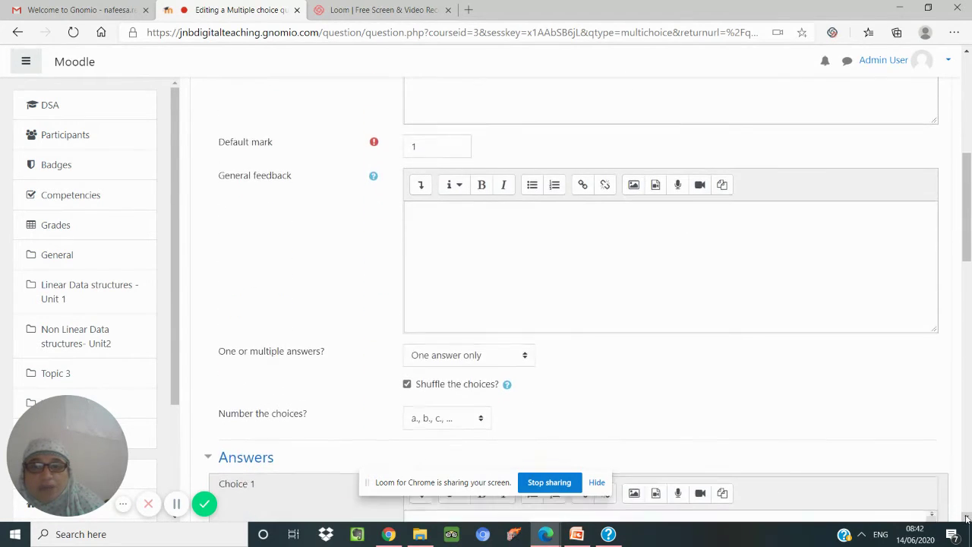
{"action": "left_click", "coordinate": [967, 517]}
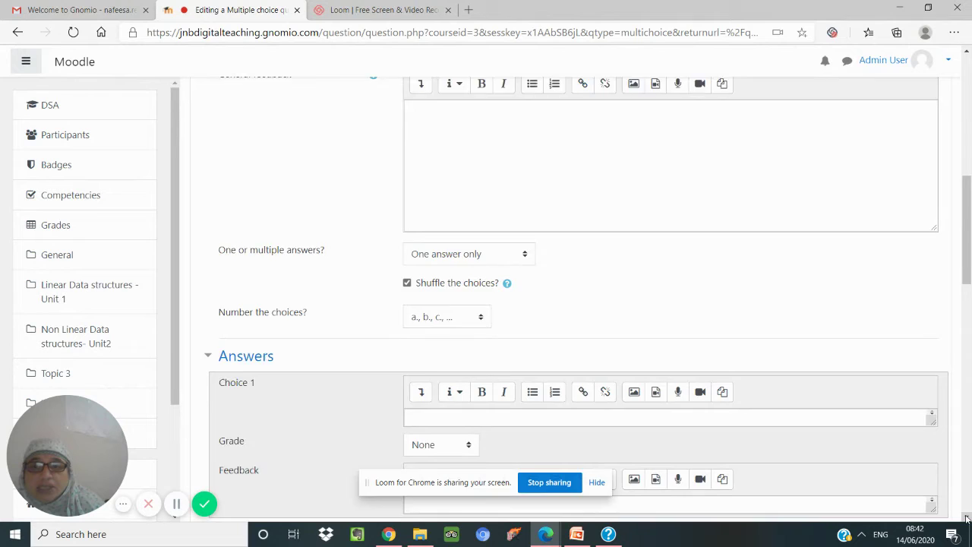
{"action": "left_click", "coordinate": [966, 517]}
{"action": "left_click", "coordinate": [966, 517]}
{"action": "left_click", "coordinate": [967, 517]}
{"action": "left_click", "coordinate": [967, 517]}
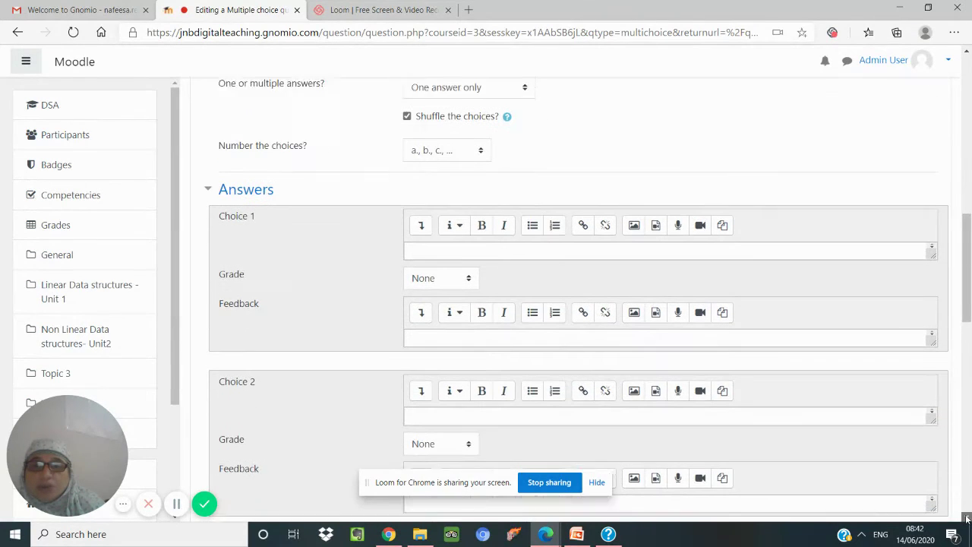
{"action": "left_click", "coordinate": [966, 517]}
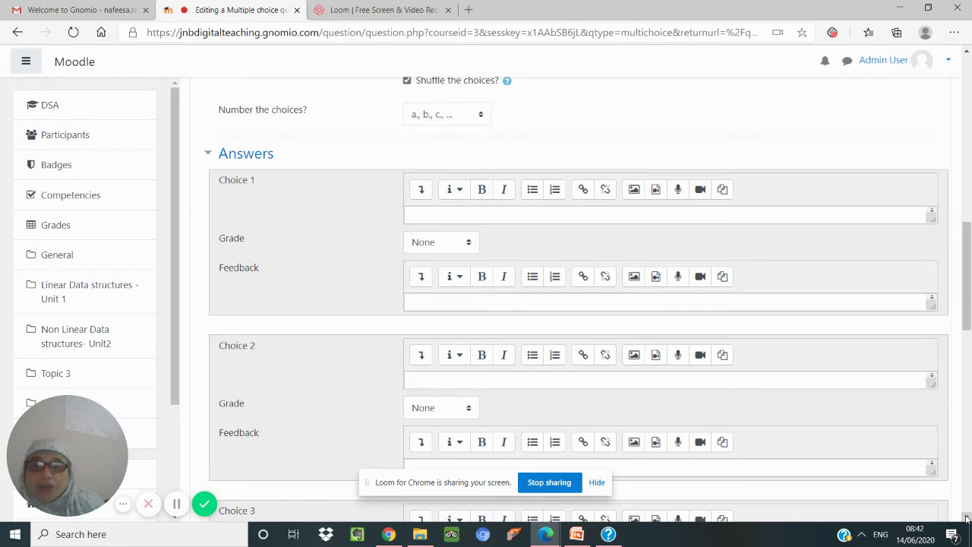
{"action": "left_click", "coordinate": [966, 517]}
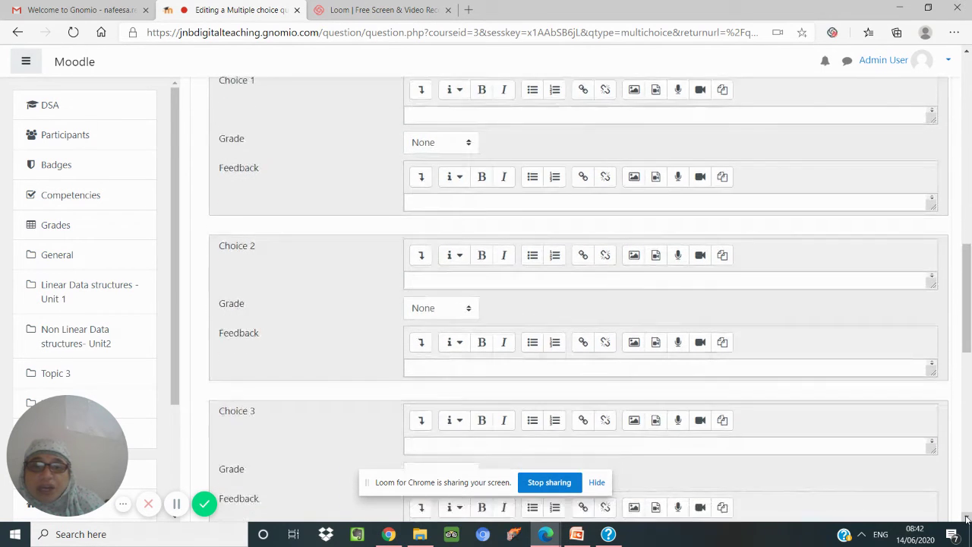
{"action": "left_click", "coordinate": [967, 517]}
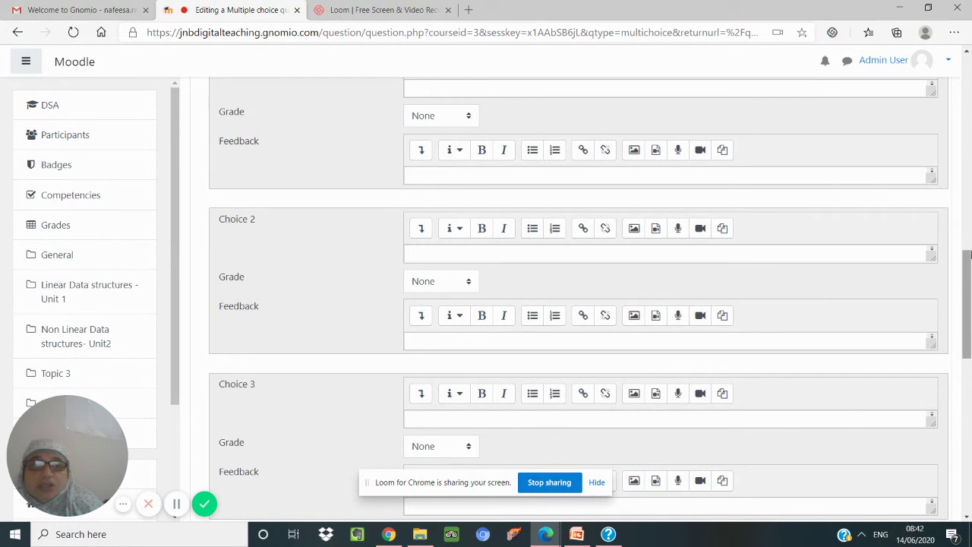
{"action": "scroll", "coordinate": [968, 112], "scroll_direction": "up", "scroll_amount": 5}
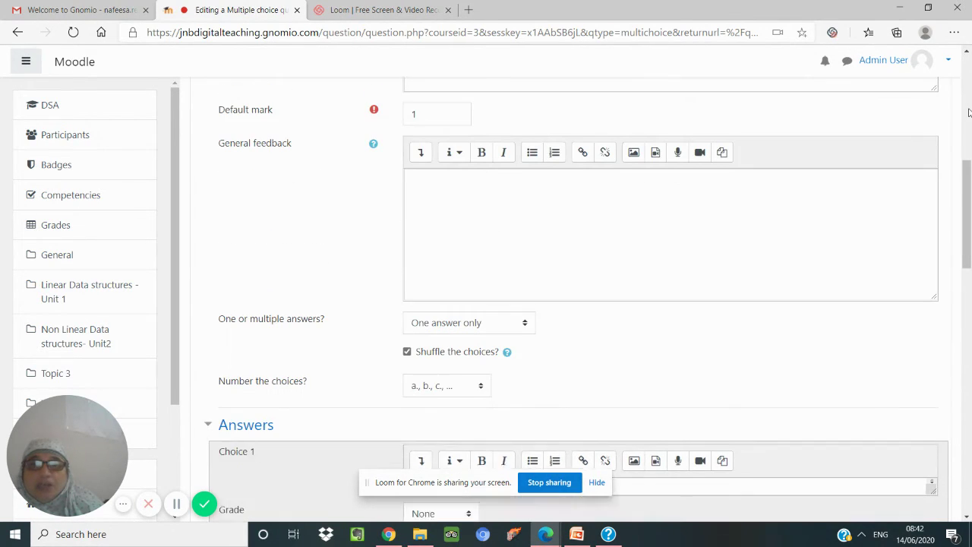